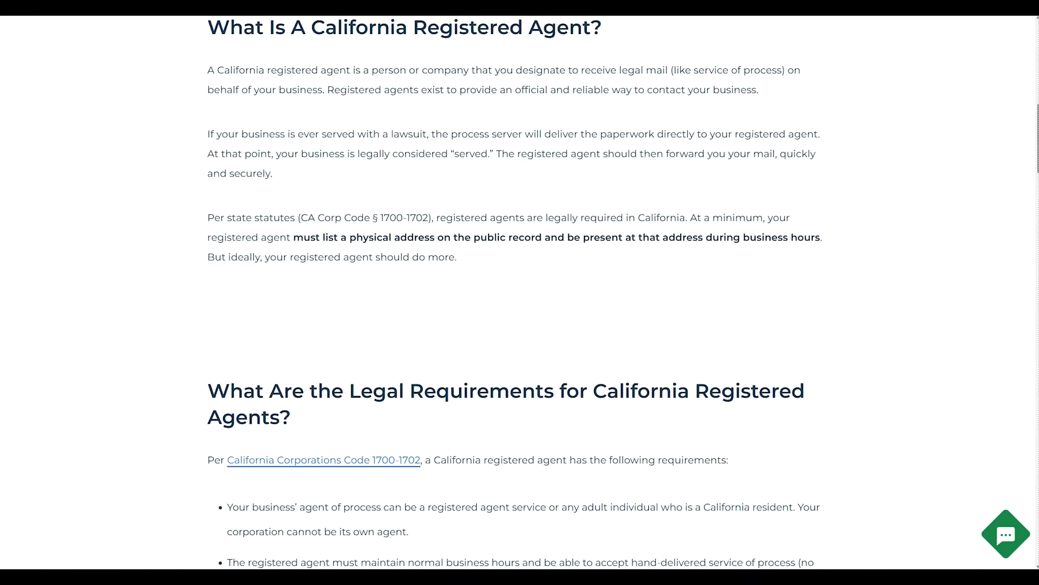
Review the California registered agent requirements, change process, included services and ordering steps, and start a registered agent order
scroll(514, 292, down, 4)
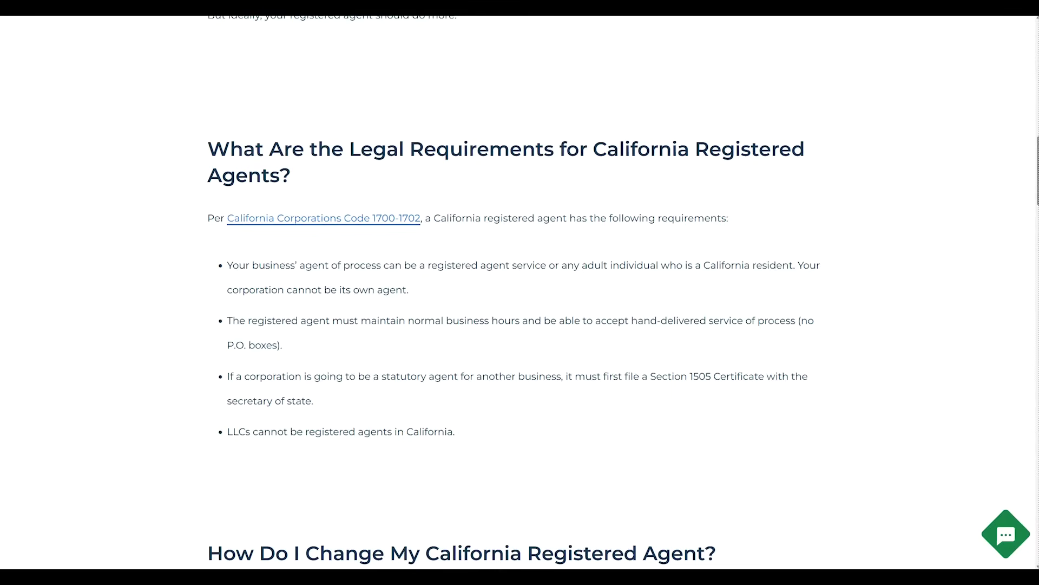
scroll(513, 292, down, 7)
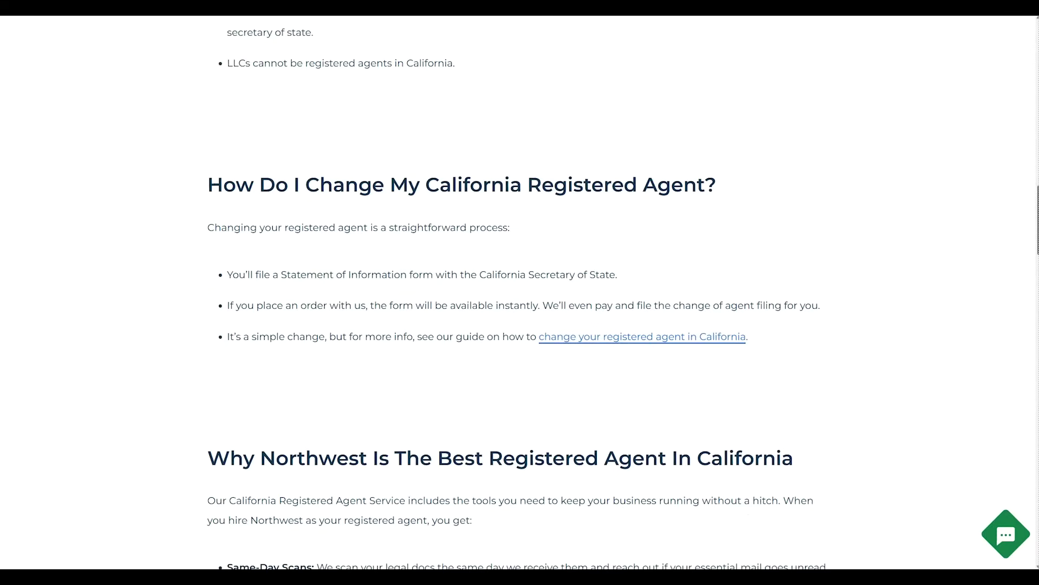
scroll(517, 292, down, 7)
scroll(517, 292, down, 1)
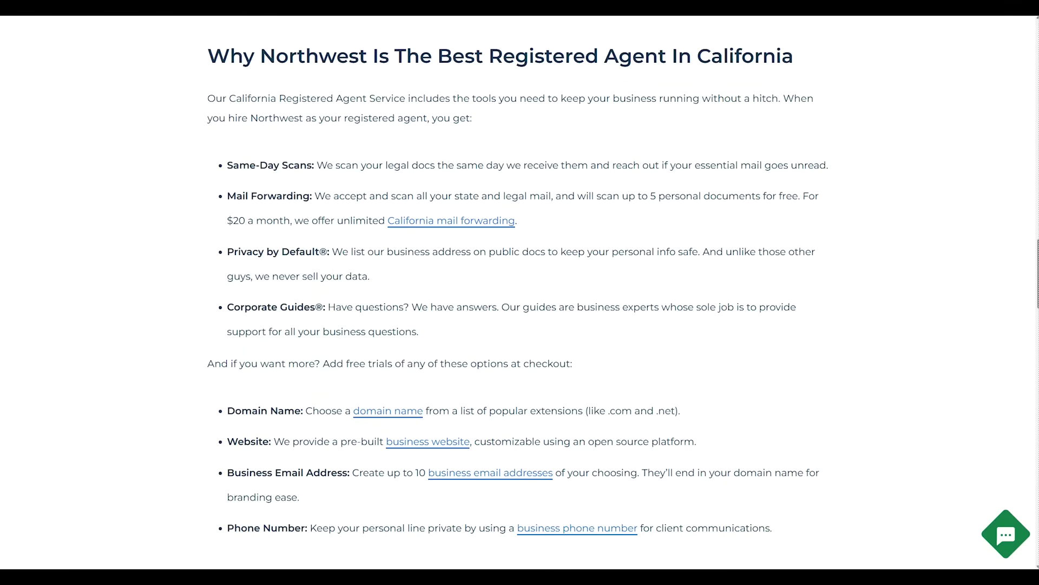
scroll(517, 292, down, 9)
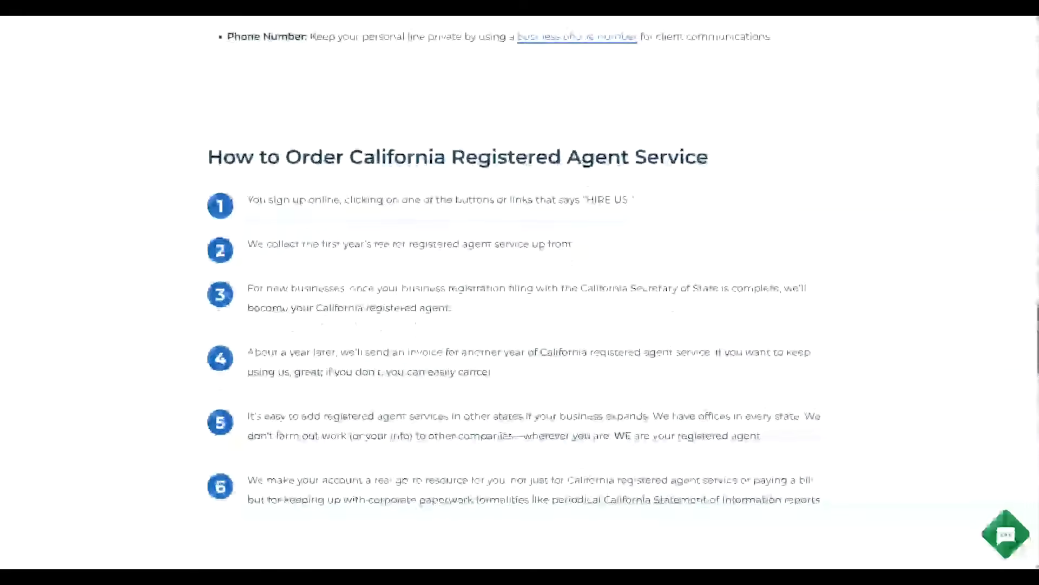
scroll(517, 293, down, 9)
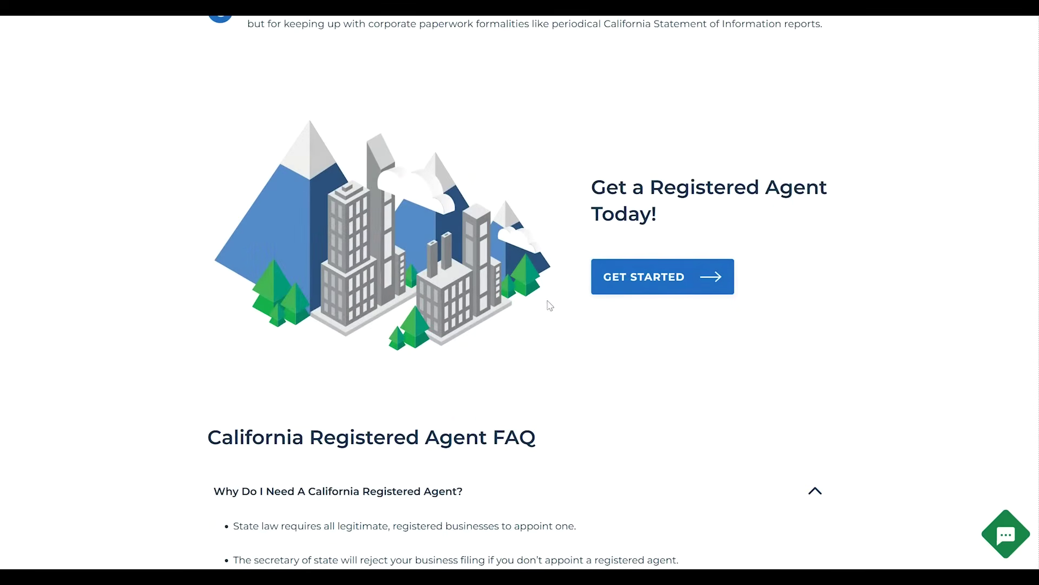
click(668, 281)
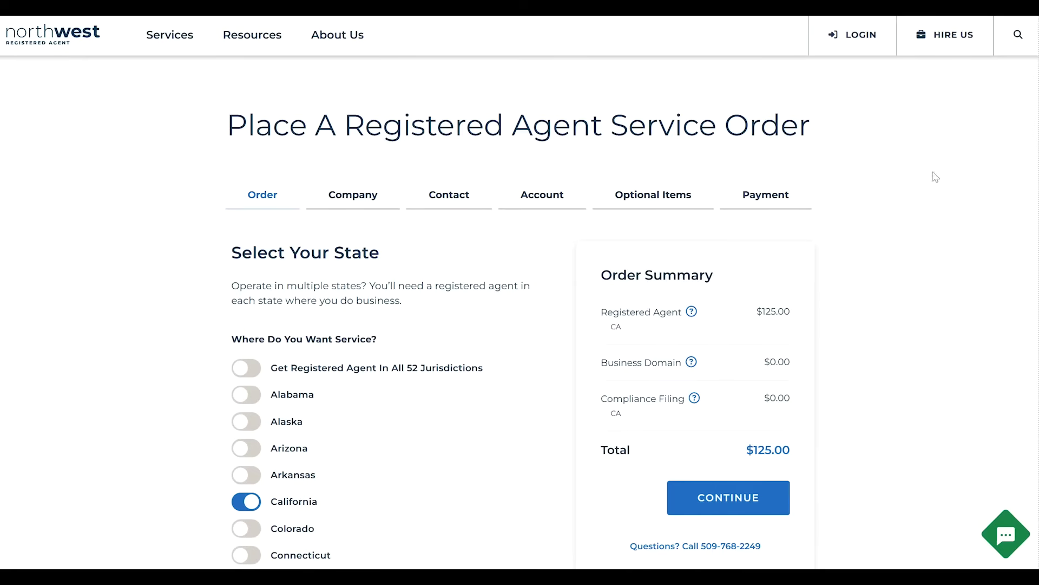
Review the state list and the Business Domain explanation, and continue the order with California as the service state
scroll(518, 296, down, 3)
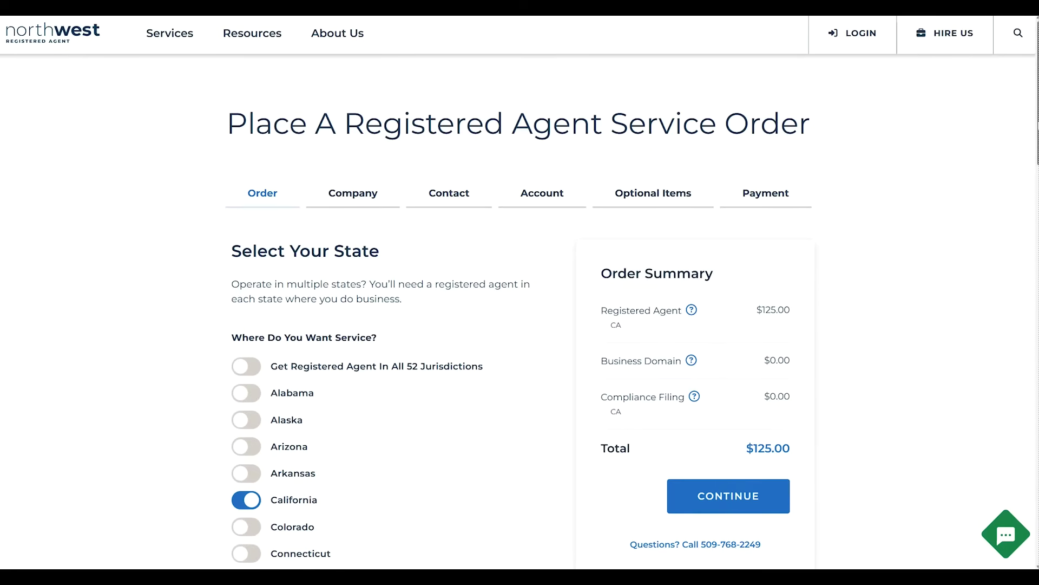
scroll(518, 295, down, 1)
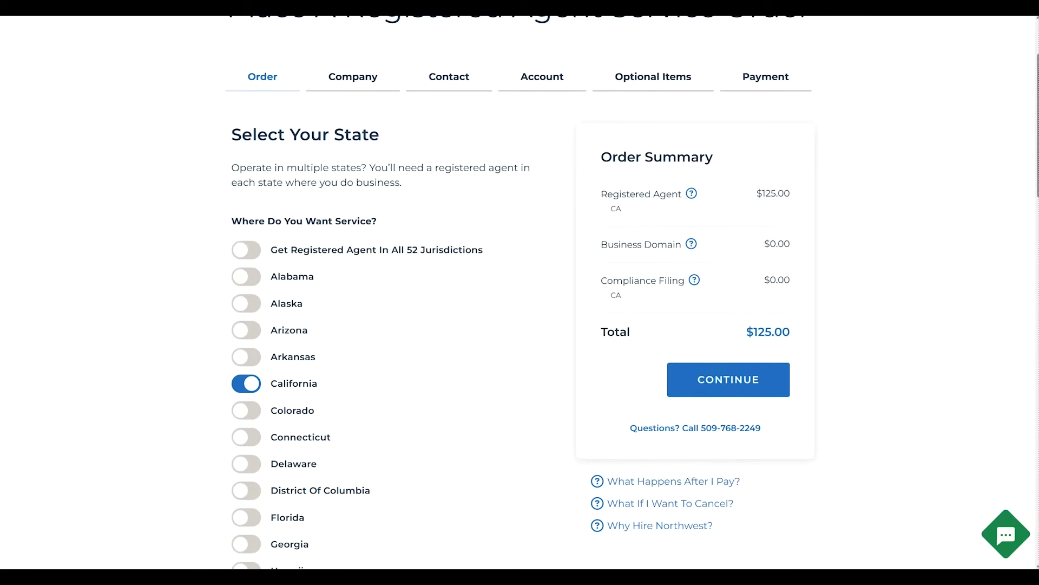
scroll(693, 163, down, 15)
click(692, 165)
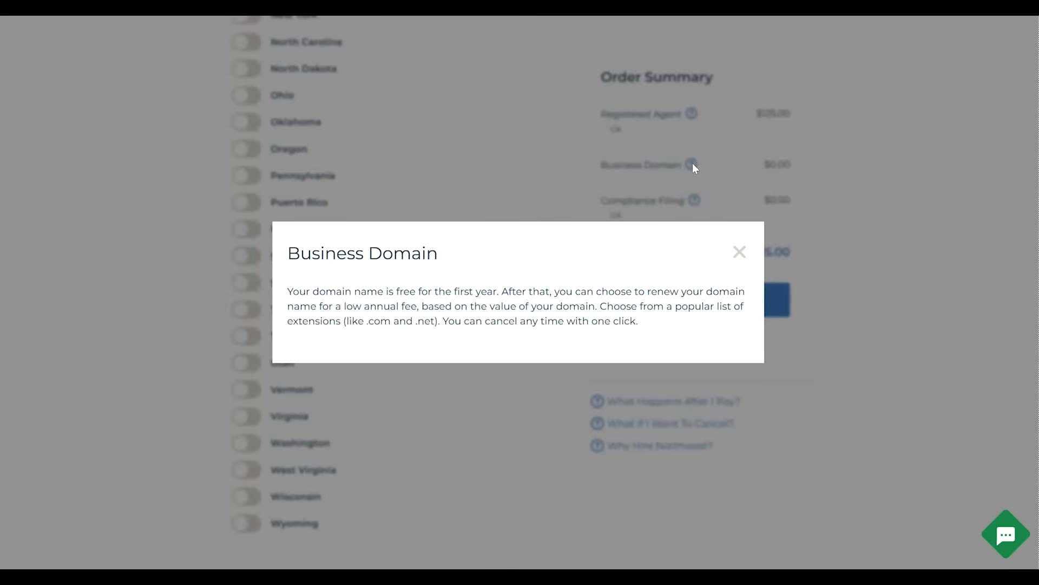
click(693, 163)
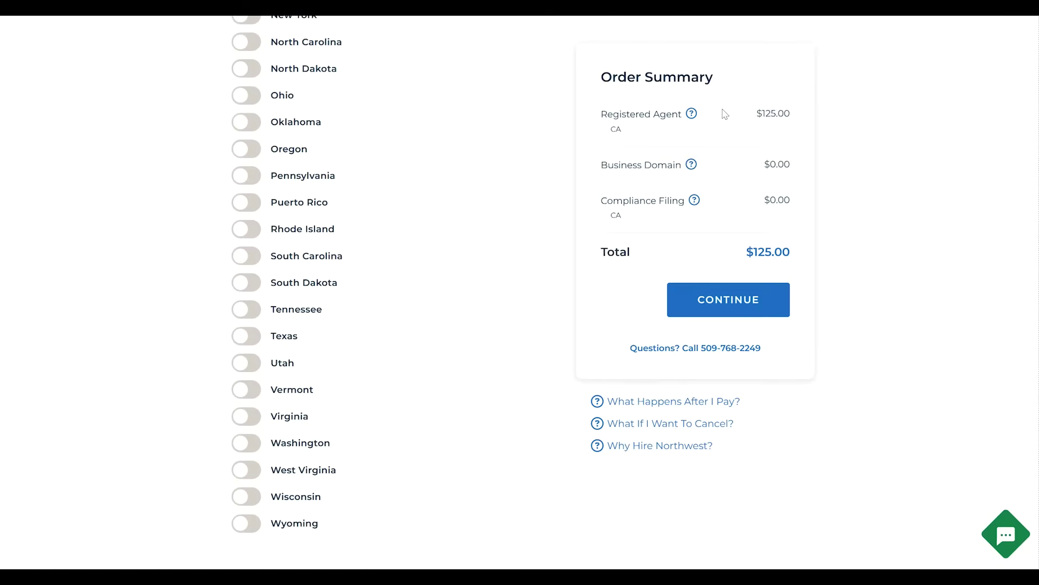
click(721, 304)
Read the explanation of the Beneficial Ownership Information filing in the company details, and turn that filing service on
click(363, 114)
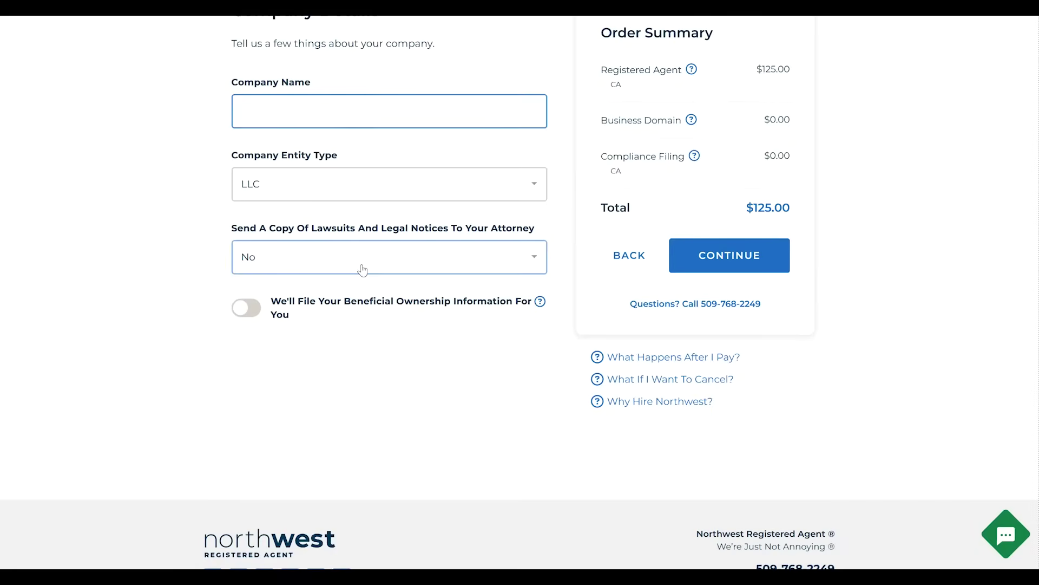
click(376, 302)
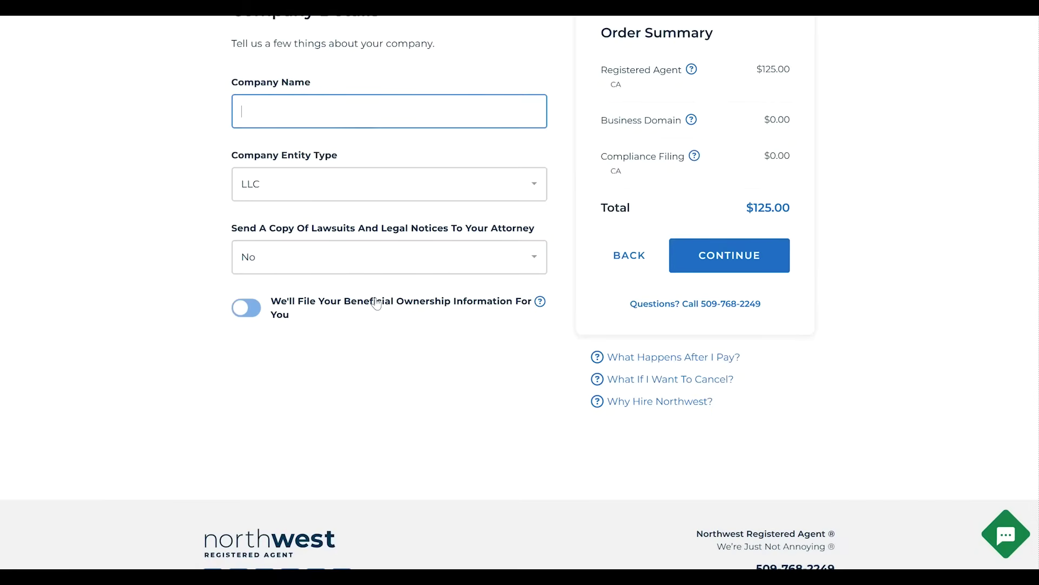
click(540, 301)
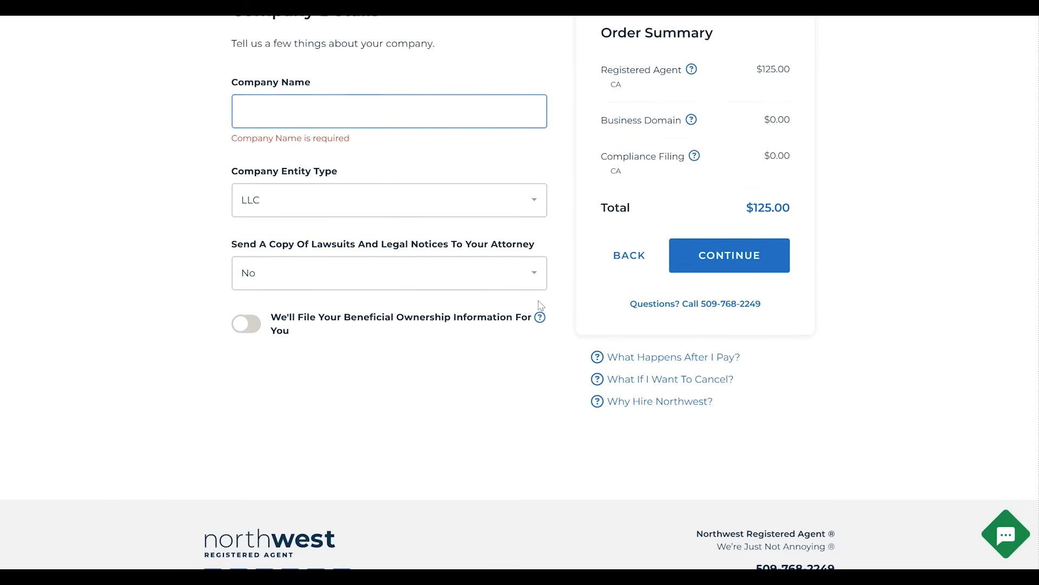
click(540, 317)
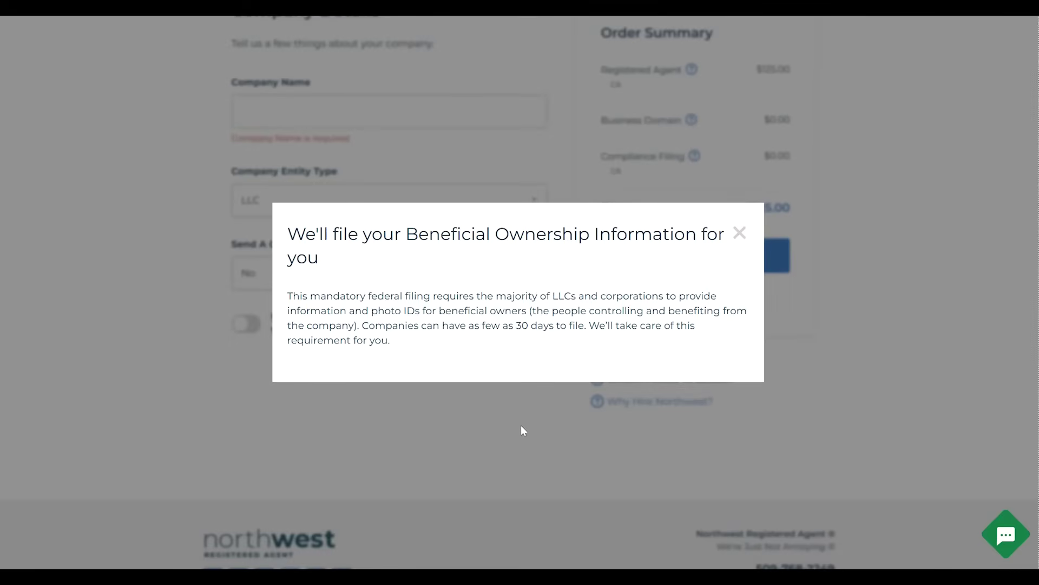
click(508, 445)
click(258, 327)
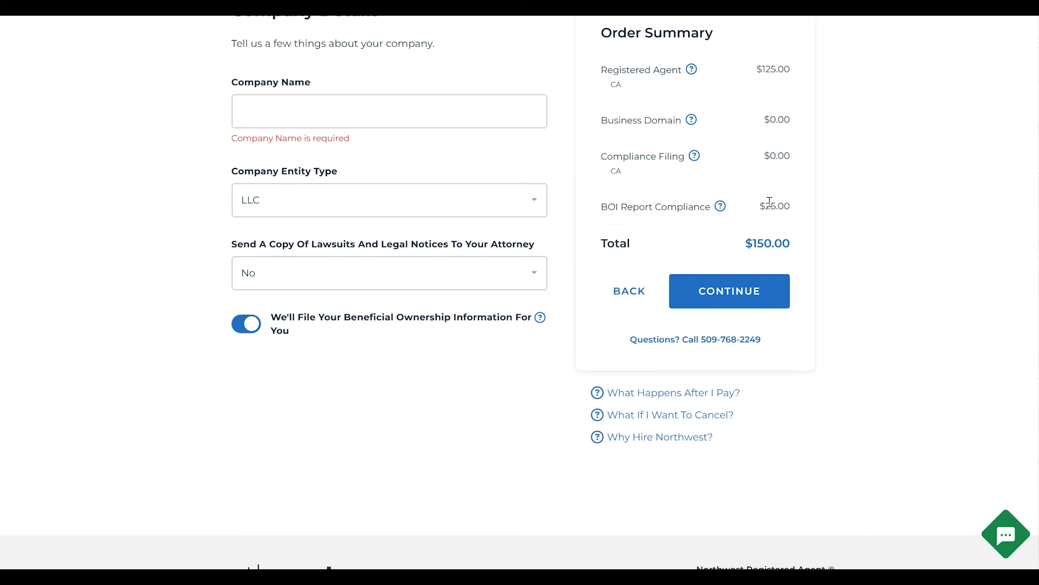
Advance to the contact information form and go through its name, phone number, mailing address and city fields
click(736, 285)
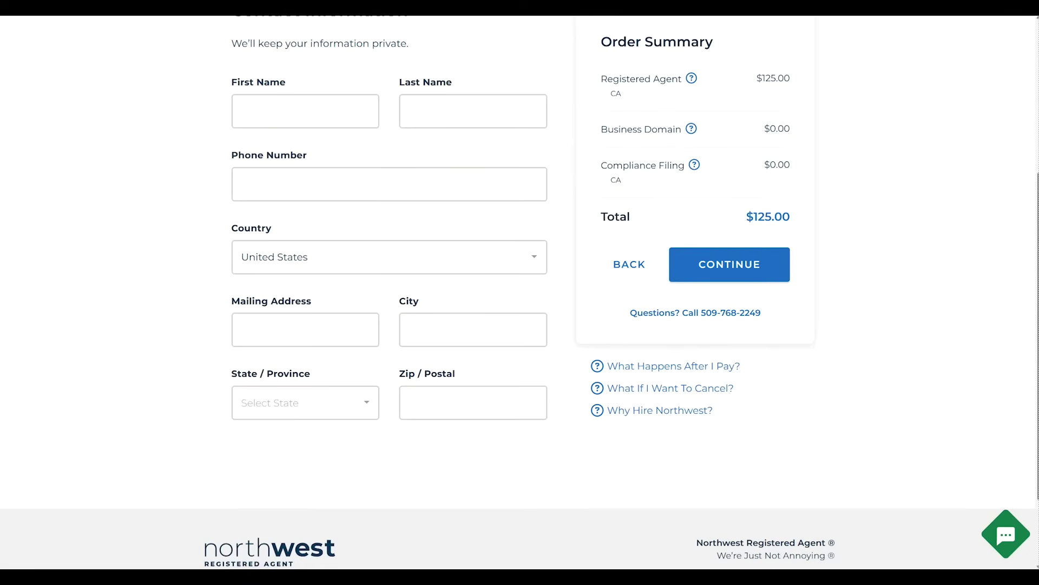
scroll(440, 39, up, 1)
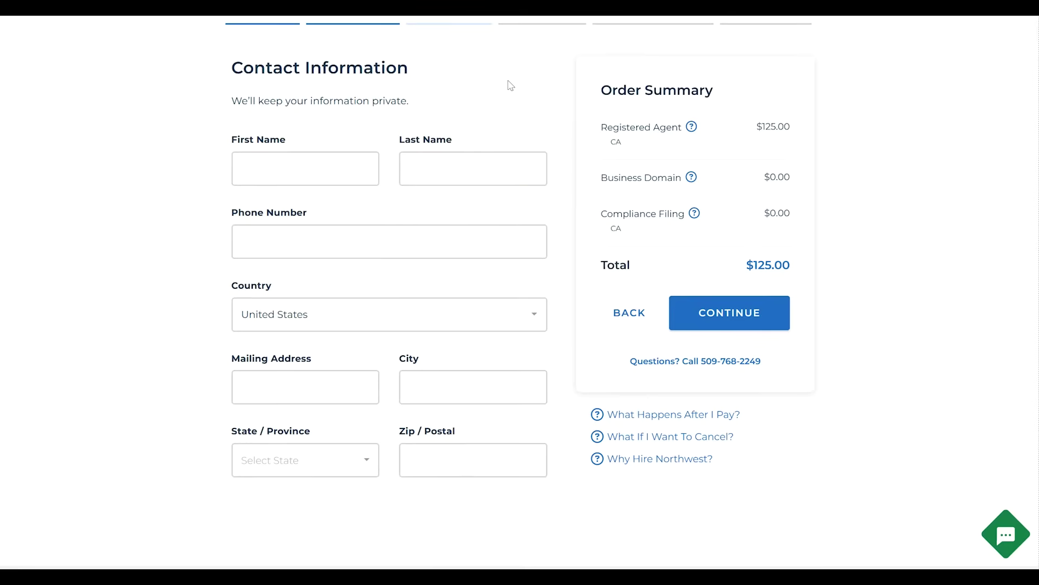
click(321, 181)
click(469, 167)
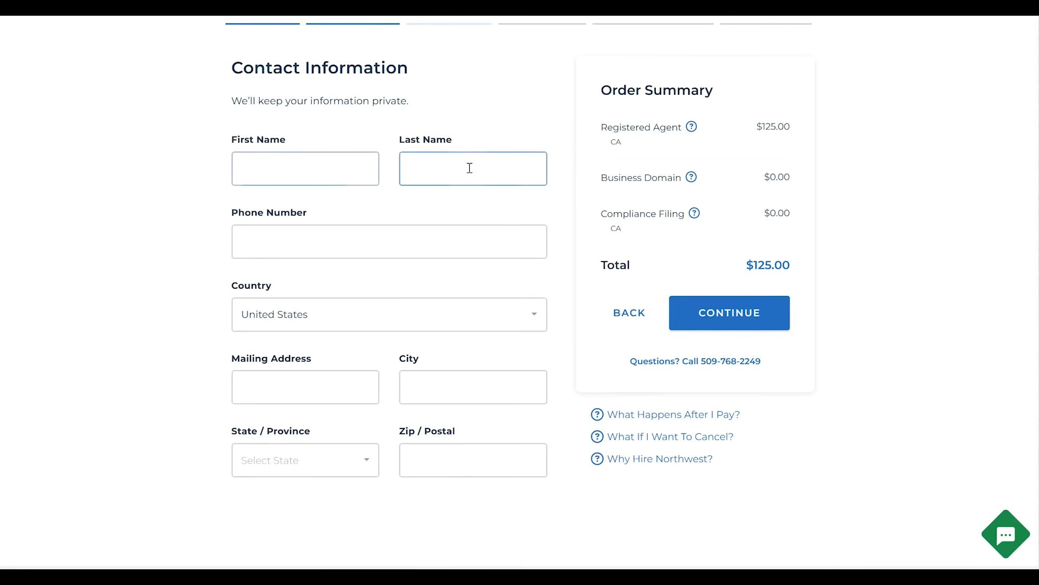
click(443, 268)
click(323, 392)
click(452, 387)
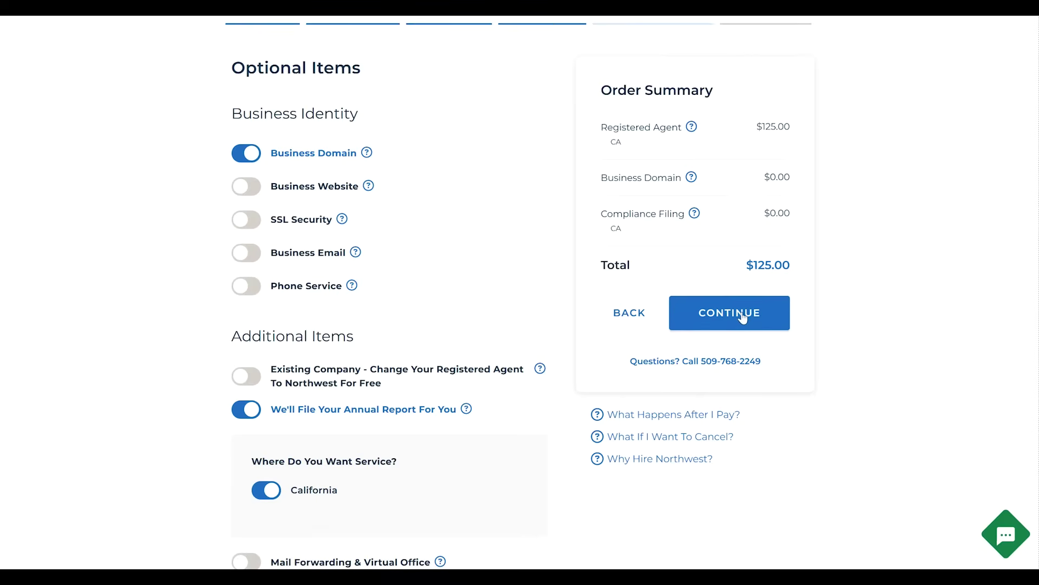
Review the optional items and turn off the annual report filing service
scroll(1032, 264, down, 3)
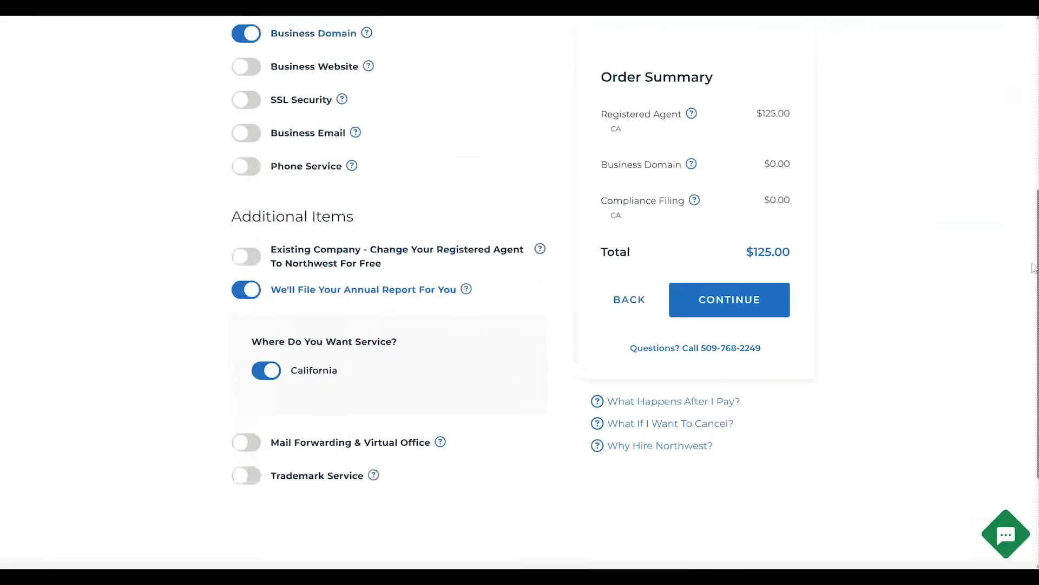
scroll(1032, 263, up, 2)
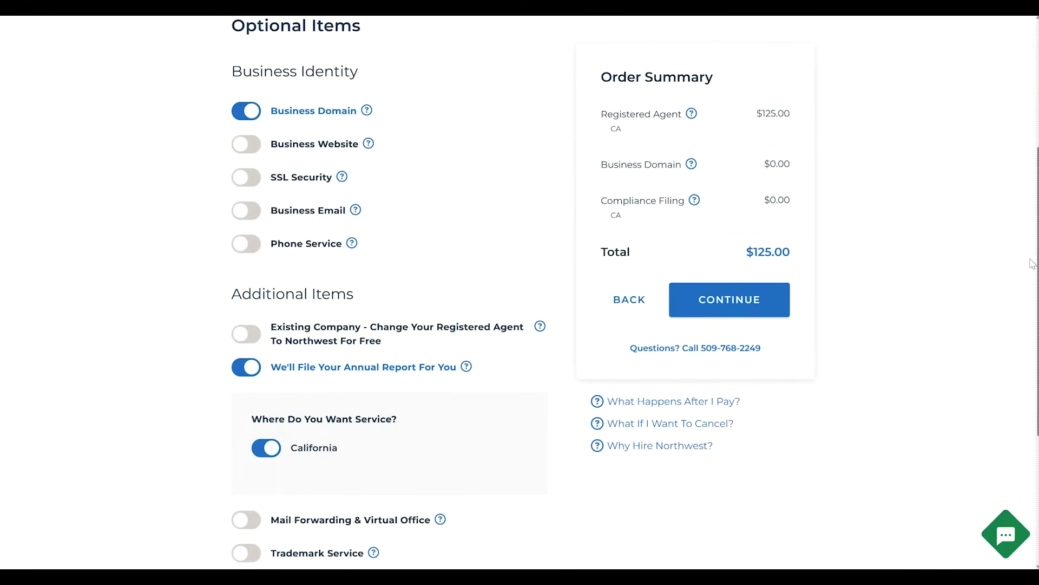
scroll(1033, 264, down, 1)
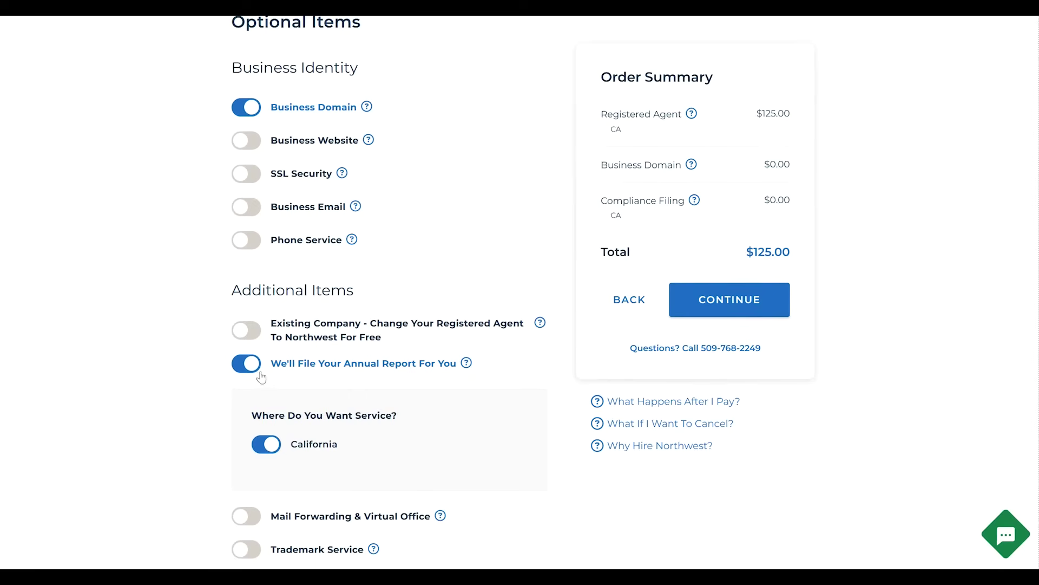
click(242, 370)
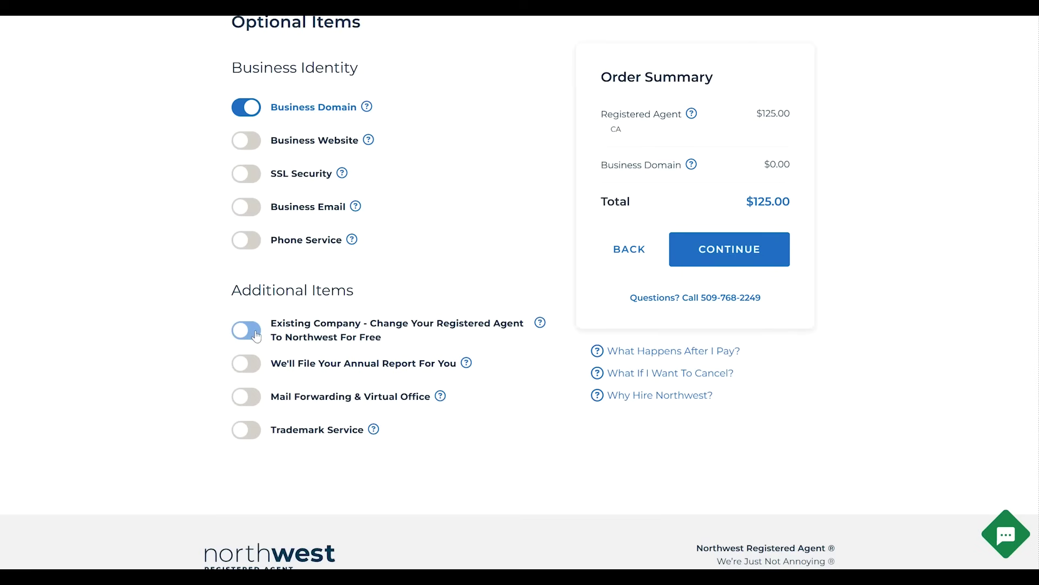
Add the free change of registered agent to Northwest for California, read its explanation, and continue to payment
click(255, 332)
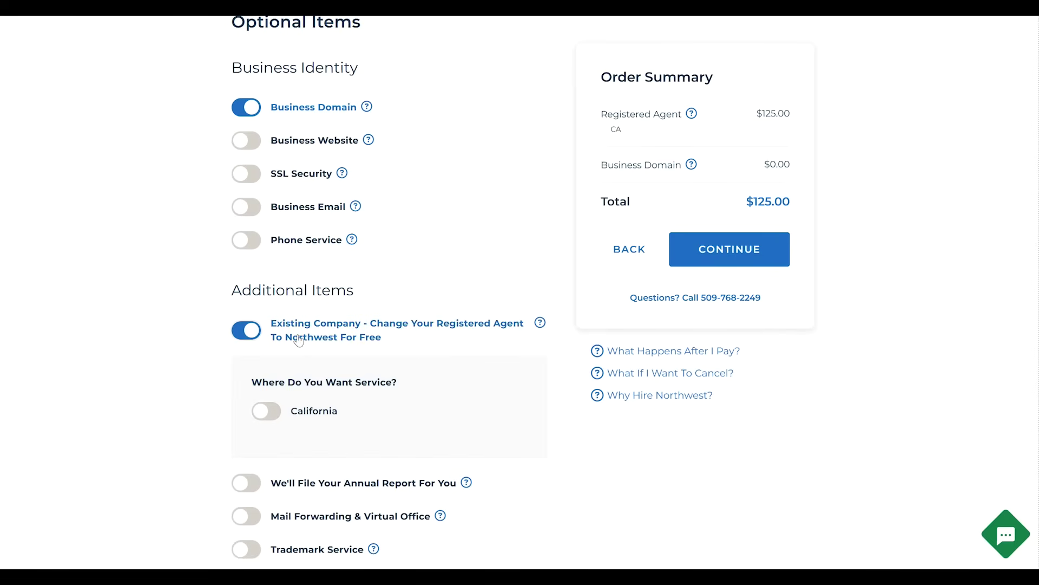
click(276, 416)
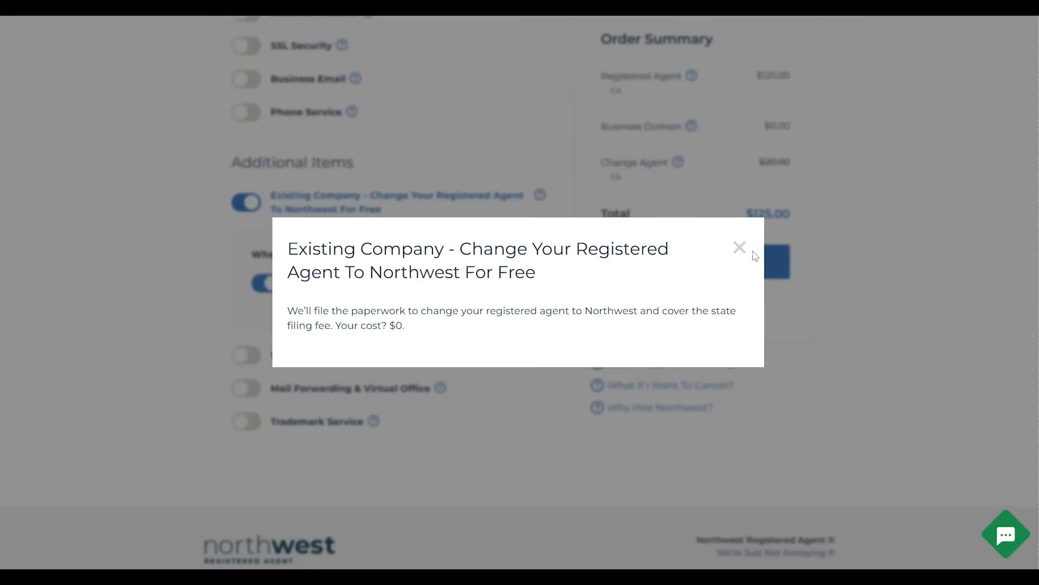
click(740, 248)
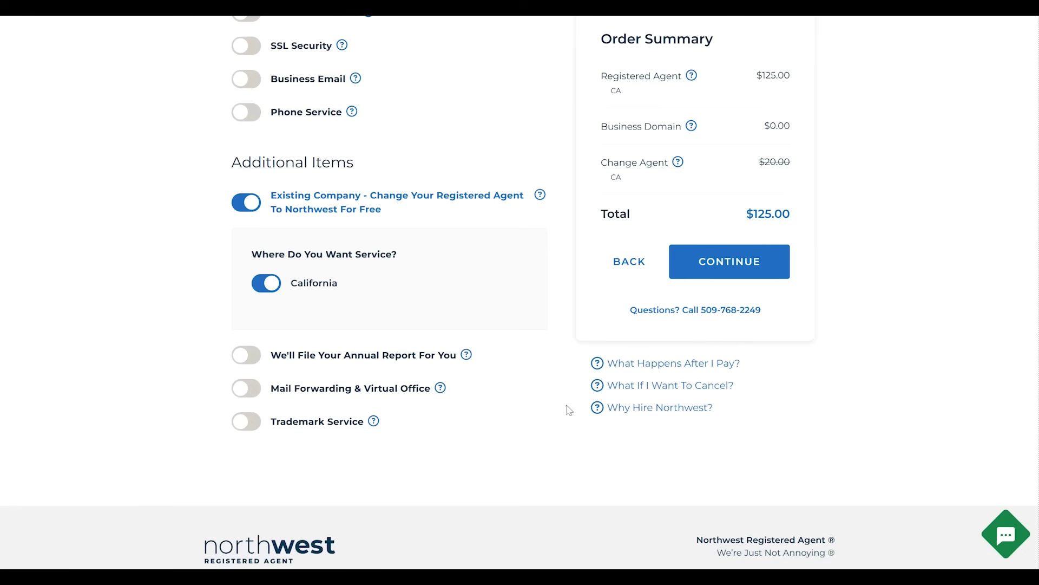
click(728, 263)
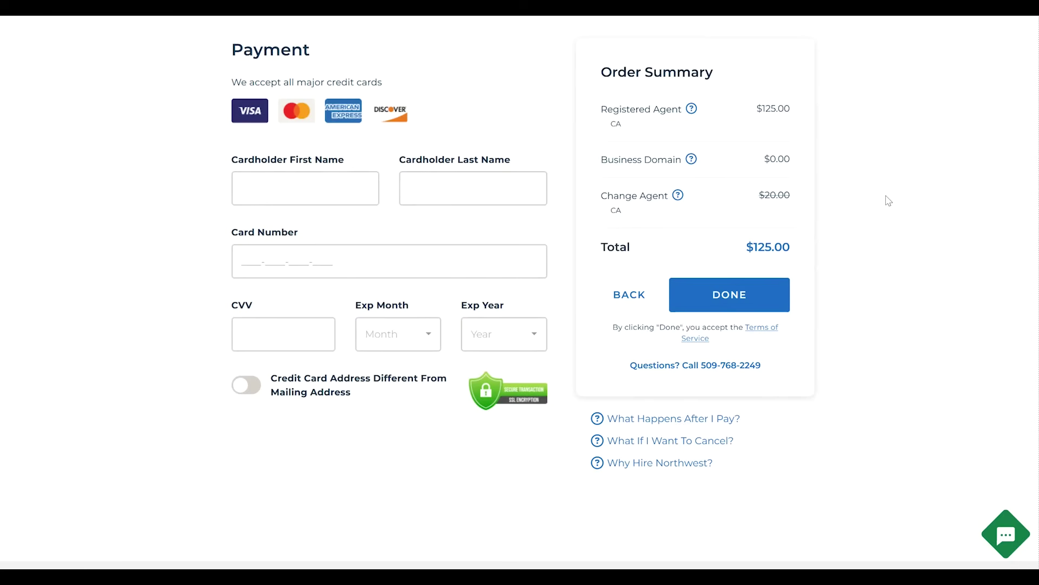
Read what happens after payment and the cancellation policy on the payment page
click(707, 419)
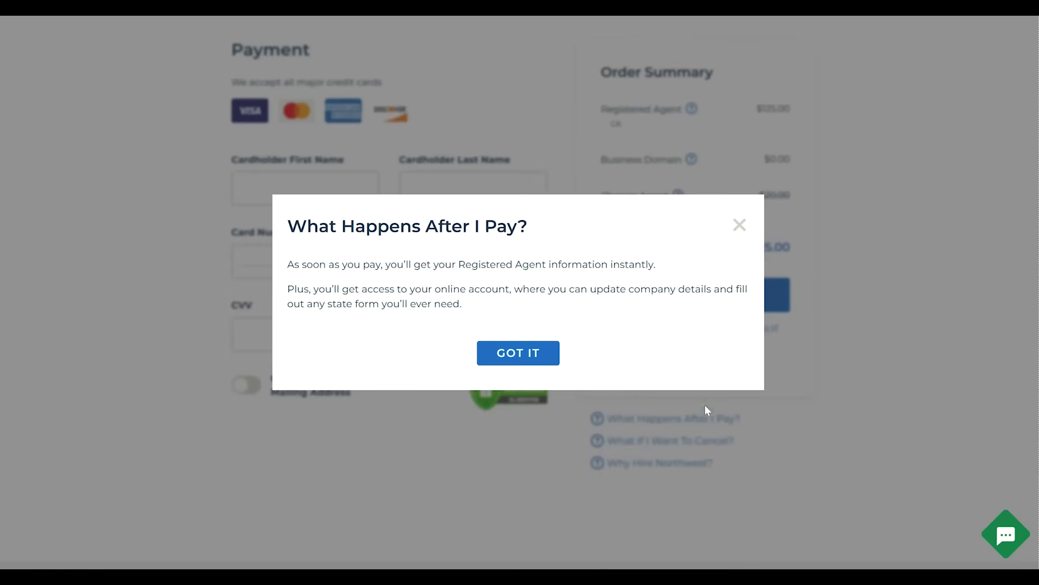
click(738, 227)
drag(737, 230, 709, 439)
click(710, 440)
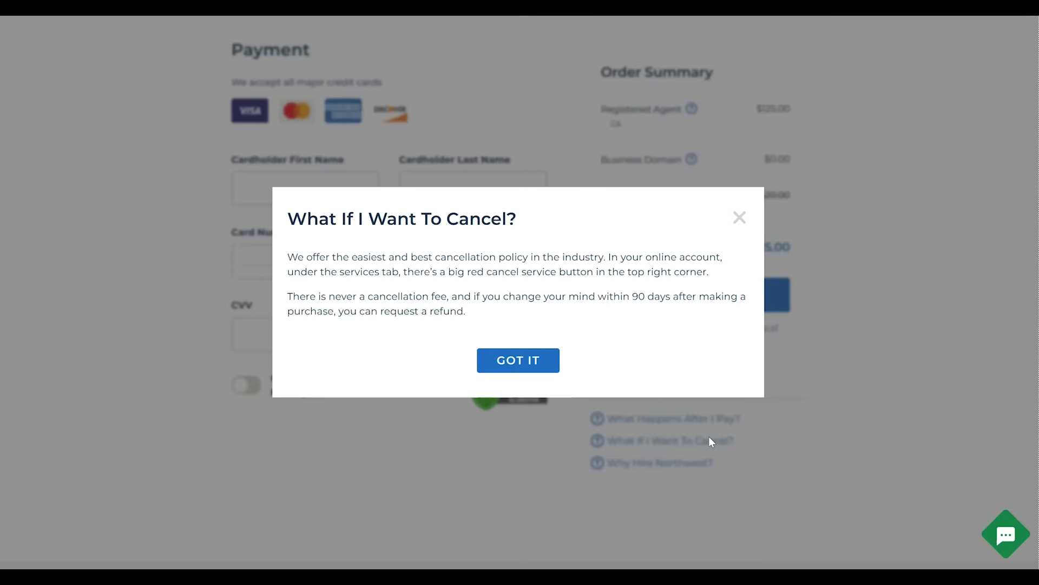